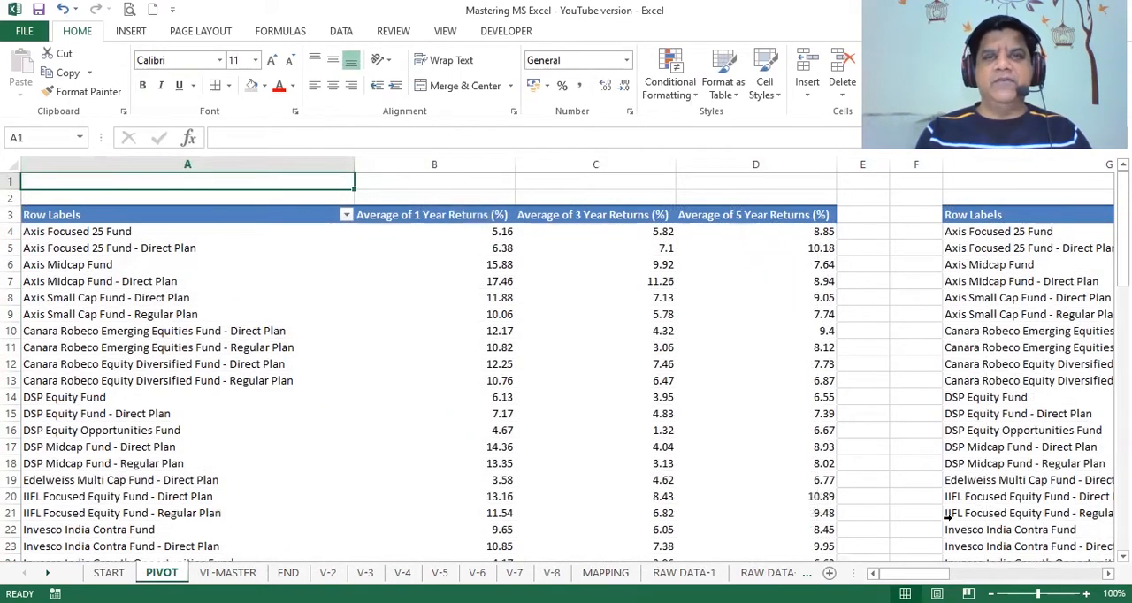
Step: Insert a 3-D Clustered Bar chart from the first pivot table, range A3:D74, excluding the Grand Total row
{"action": "left_click", "coordinate": [102, 217]}
{"action": "key", "text": "shift+Right"}
{"action": "key", "text": "shift+Right"}
{"action": "key", "text": "shift+Right"}
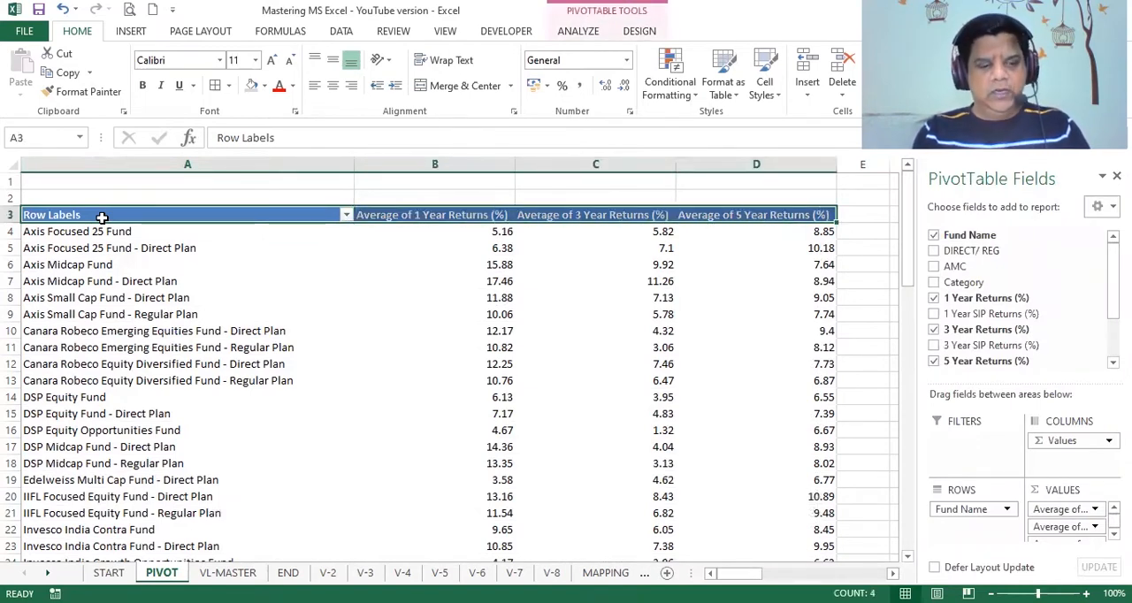
{"action": "key", "text": "ctrl+shift+Down"}
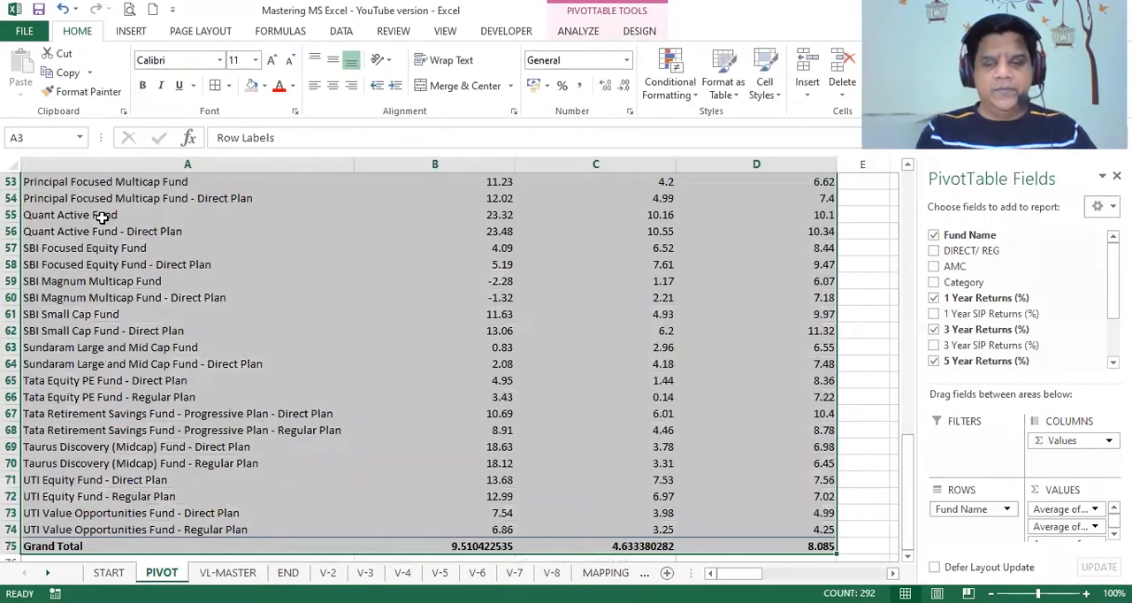
{"action": "key", "text": "shift+Up"}
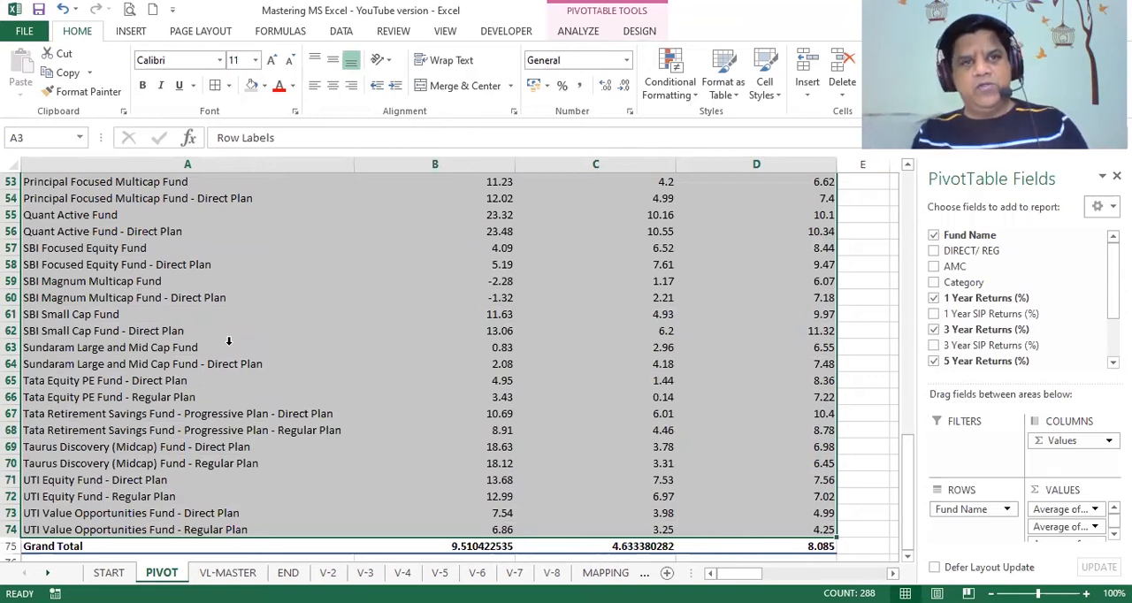
{"action": "left_click", "coordinate": [131, 32]}
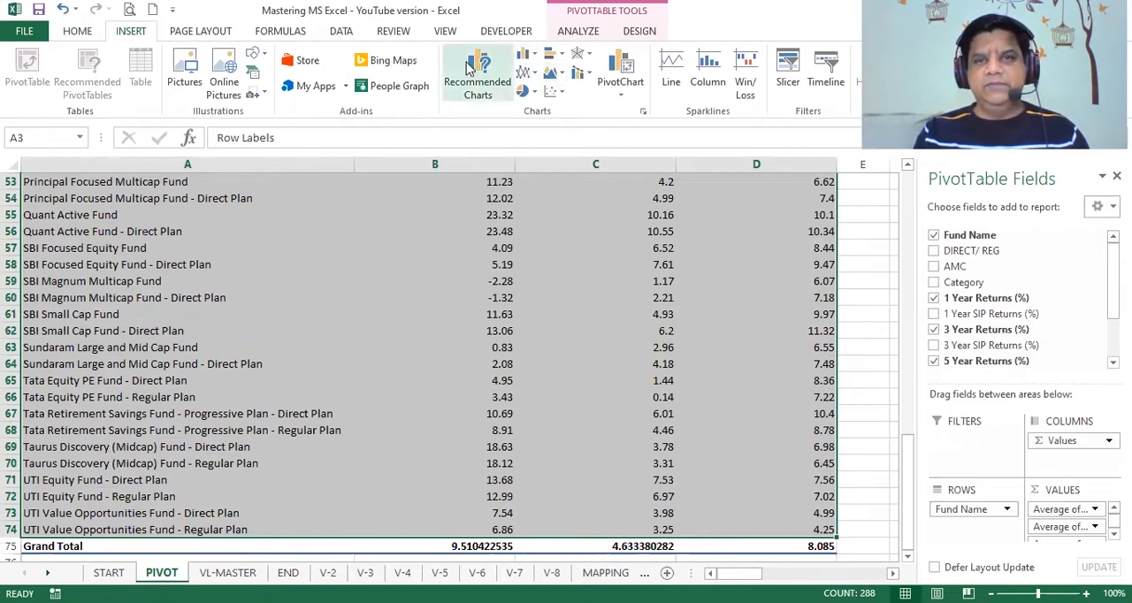
{"action": "left_click", "coordinate": [552, 57]}
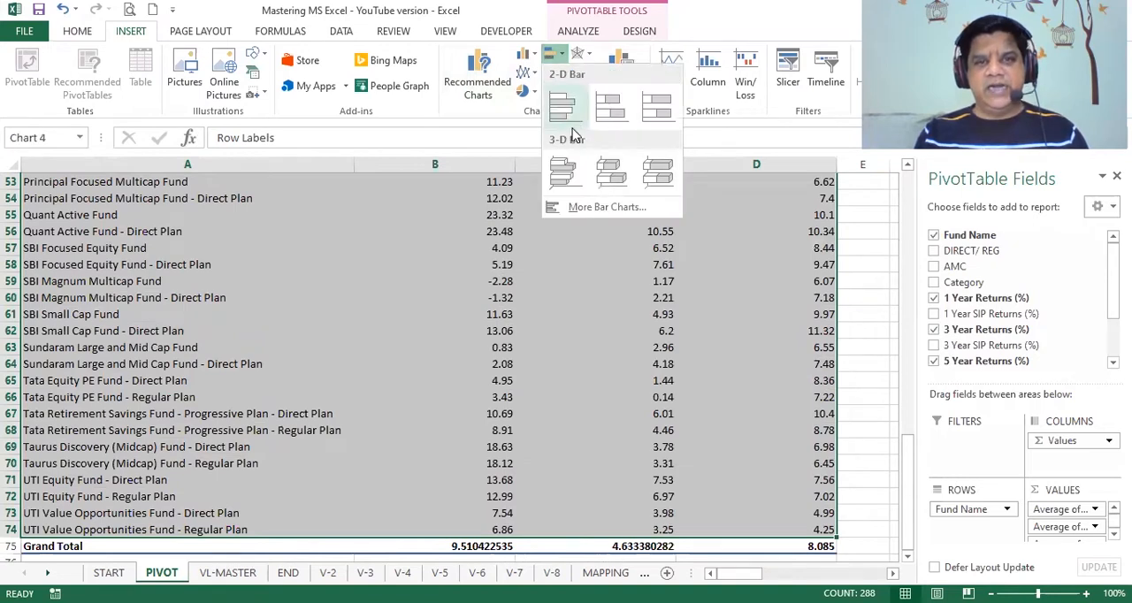
{"action": "left_click", "coordinate": [565, 172]}
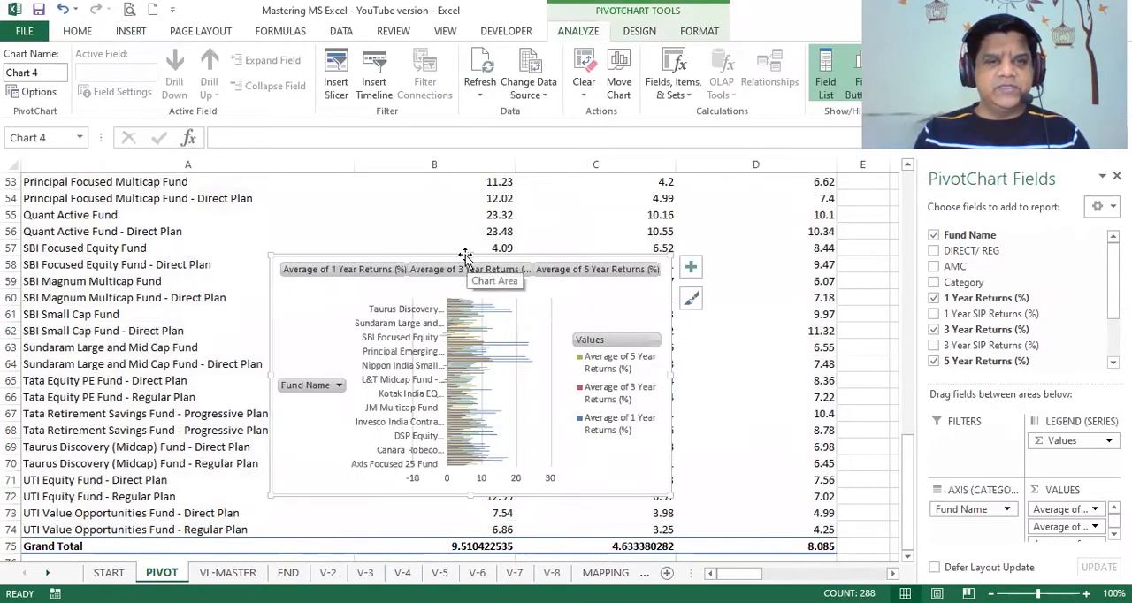
Step: Move the new chart to start at about row 36 and enlarge it to span columns A to D down to about row 58
{"action": "left_click_drag", "start_coordinate": [466, 256], "coordinate": [233, 174]}
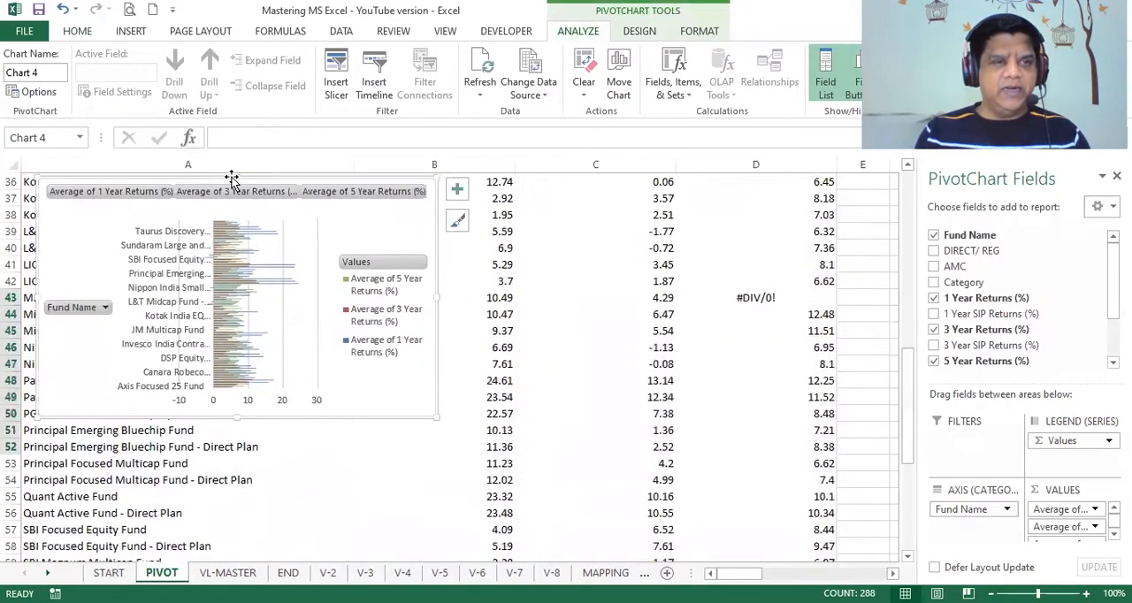
{"action": "left_click_drag", "start_coordinate": [235, 417], "coordinate": [228, 476]}
{"action": "left_click_drag", "start_coordinate": [913, 438], "coordinate": [908, 407]}
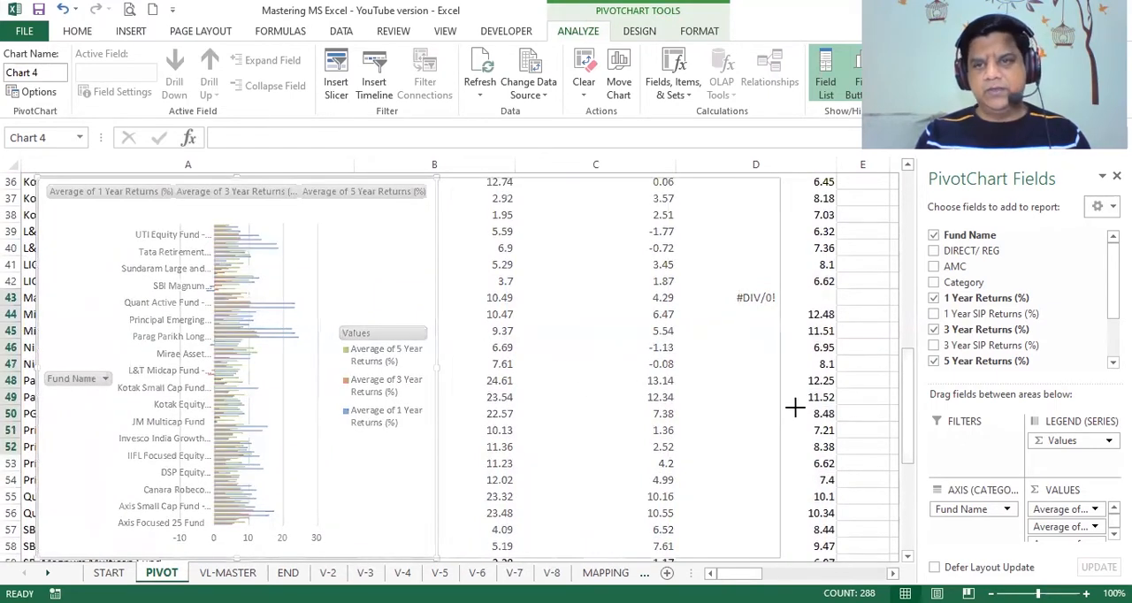
{"action": "left_click_drag", "start_coordinate": [828, 401], "coordinate": [834, 402]}
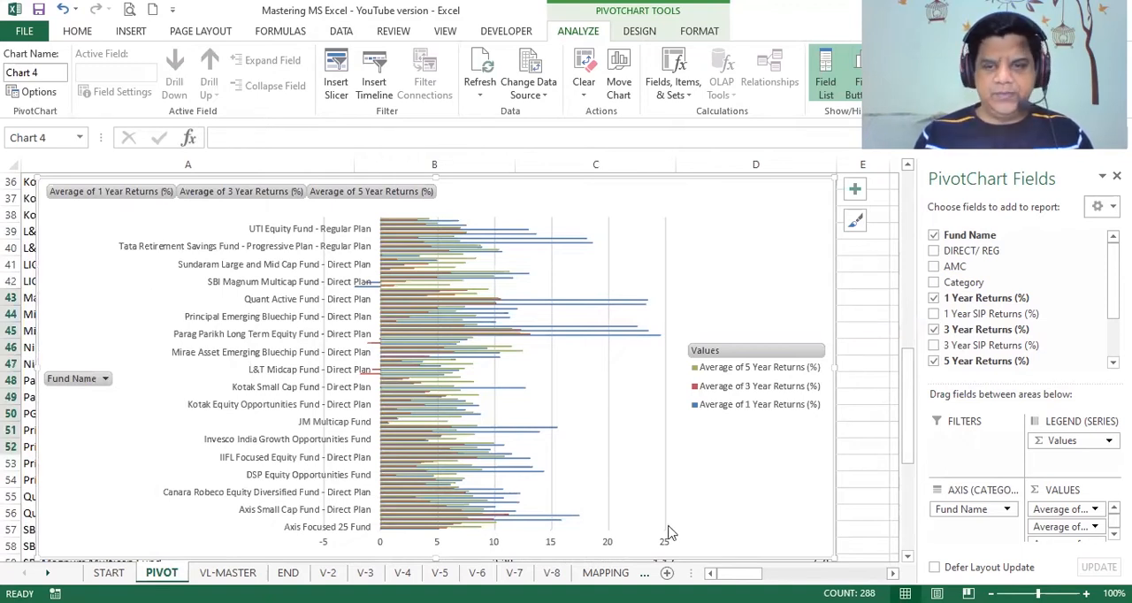
{"action": "left_click", "coordinate": [861, 488]}
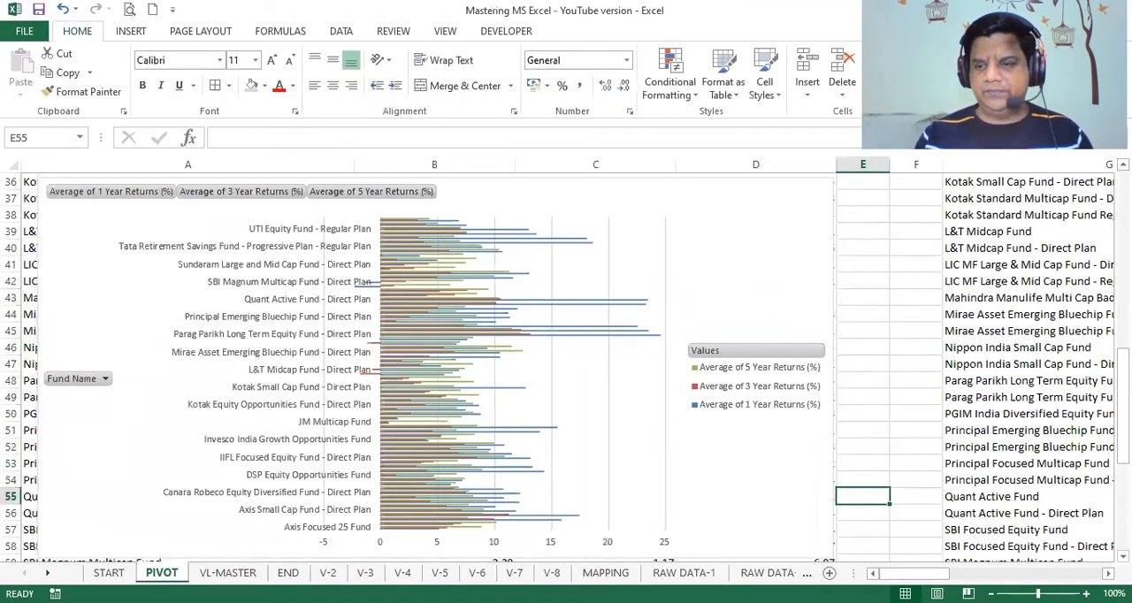
Step: Insert a 3-D Clustered Bar chart from the Kotak Regular Plan pivot table, range M4:P8, leaving out the Grand Total row
{"action": "scroll", "coordinate": [861, 489], "scroll_direction": "right", "scroll_amount": 1}
{"action": "scroll", "coordinate": [861, 489], "scroll_direction": "right", "scroll_amount": 6}
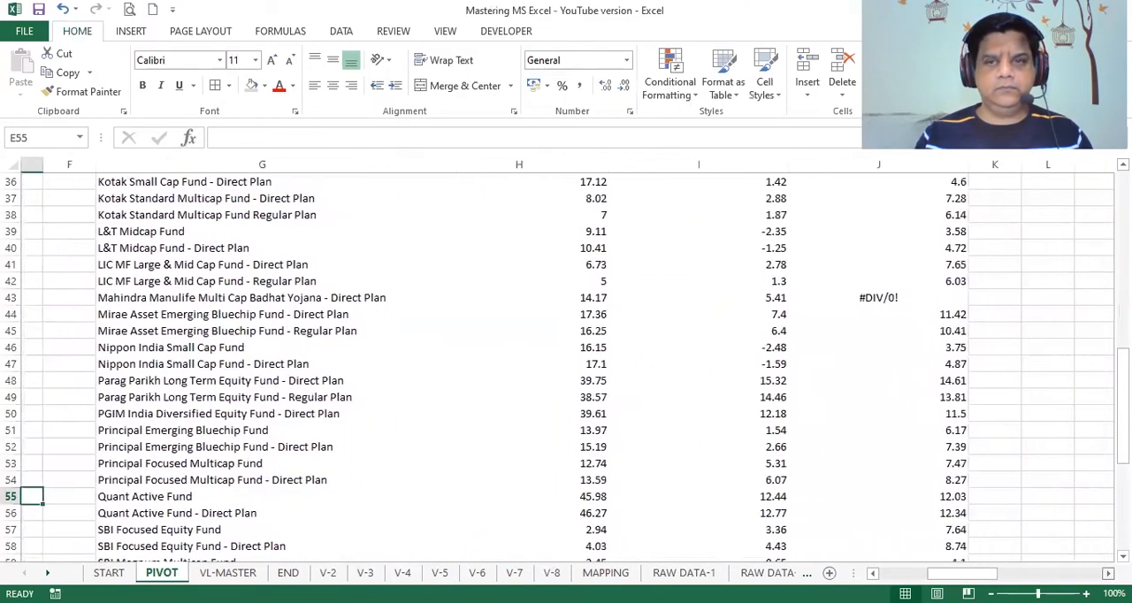
{"action": "scroll", "coordinate": [567, 363], "scroll_direction": "right", "scroll_amount": 1}
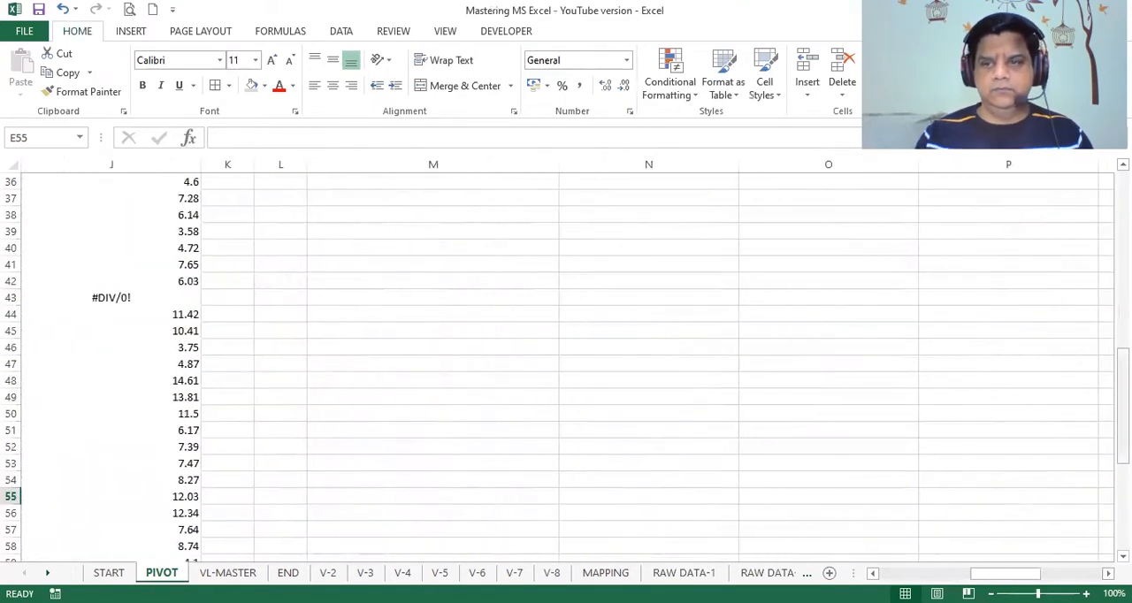
{"action": "scroll", "coordinate": [566, 363], "scroll_direction": "up", "scroll_amount": 12}
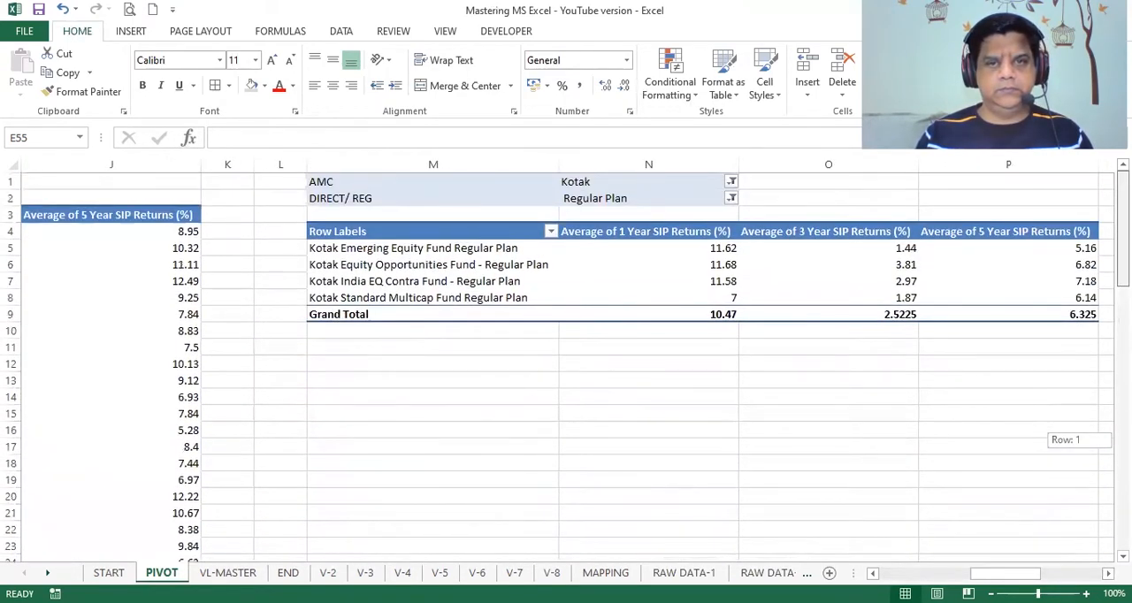
{"action": "left_click", "coordinate": [1109, 573]}
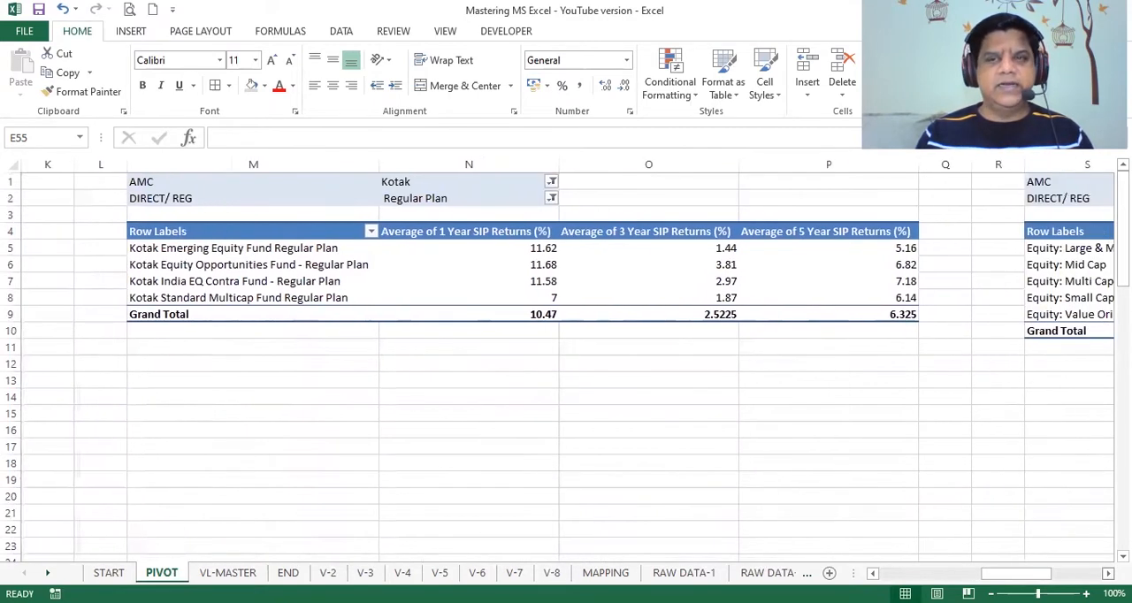
{"action": "left_click_drag", "start_coordinate": [172, 230], "coordinate": [802, 305]}
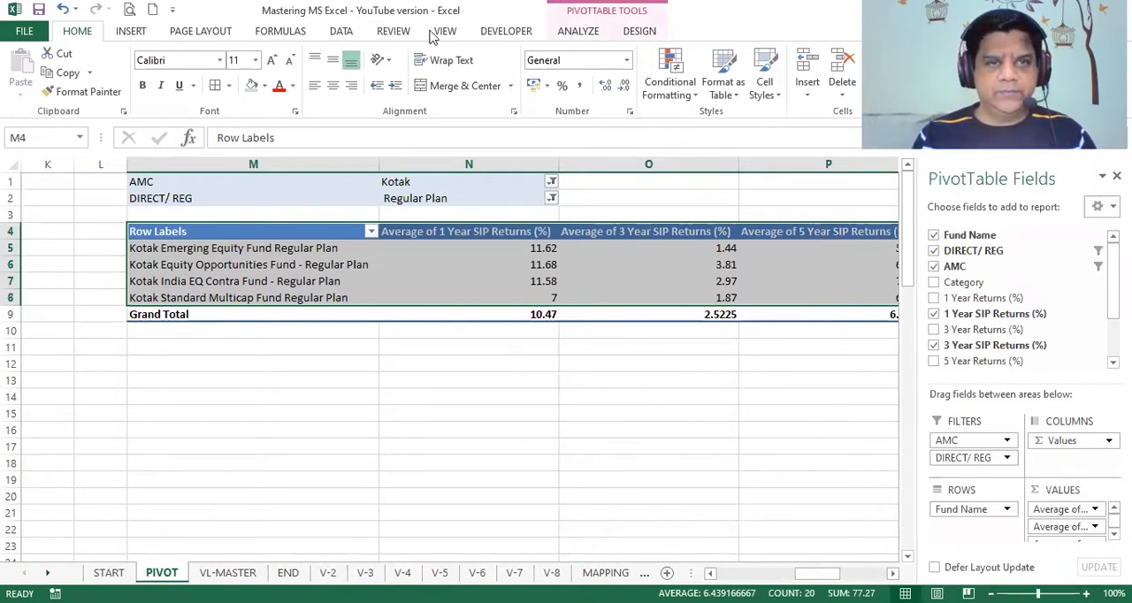
{"action": "left_click", "coordinate": [133, 34]}
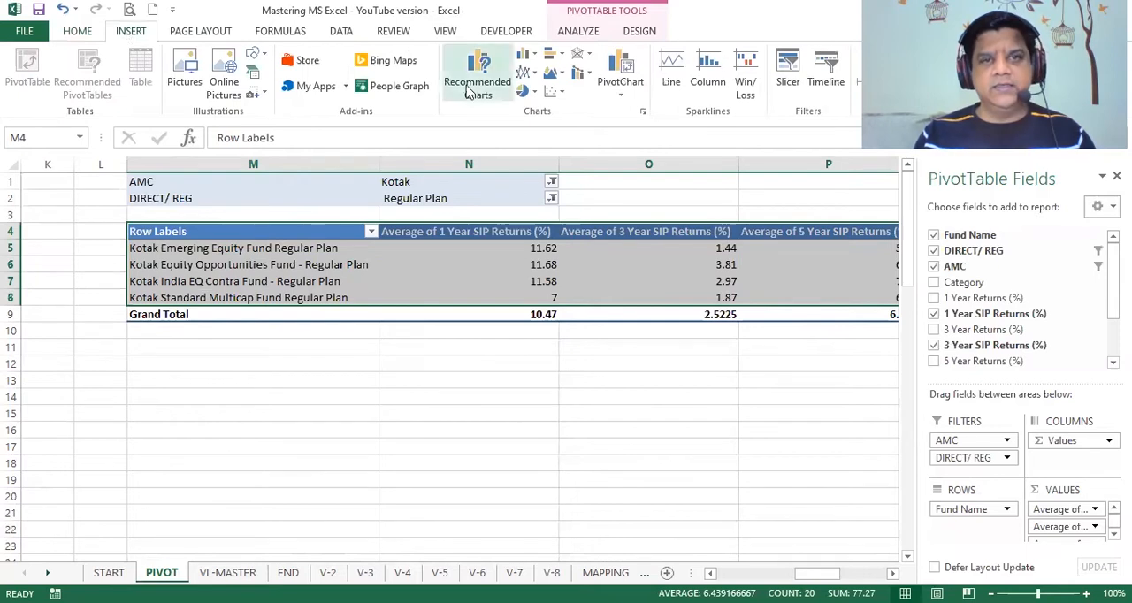
{"action": "left_click", "coordinate": [554, 57]}
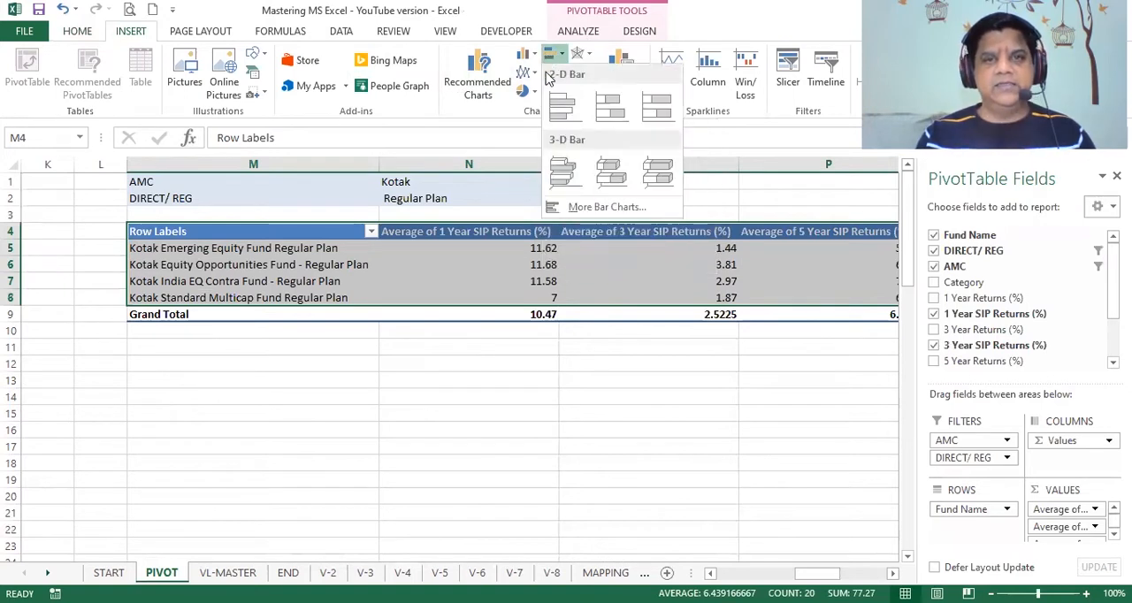
{"action": "left_click", "coordinate": [557, 174]}
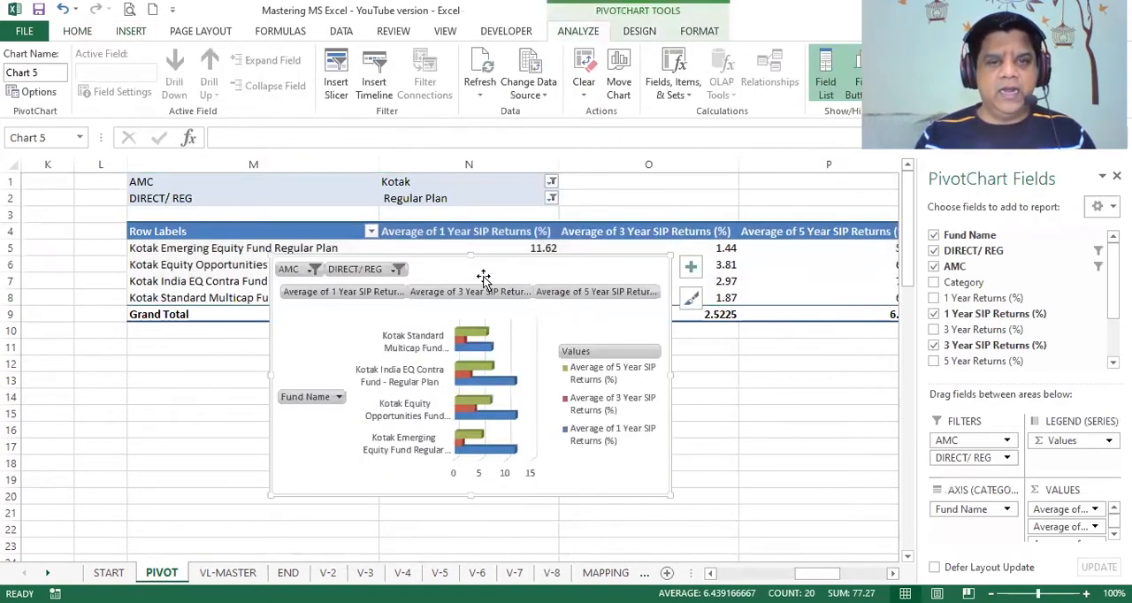
Step: Reposition the Kotak chart from column K and stretch it to about column P, covering roughly rows 2 to 23
{"action": "left_click_drag", "start_coordinate": [483, 256], "coordinate": [262, 190]}
{"action": "left_click_drag", "start_coordinate": [248, 430], "coordinate": [249, 545]}
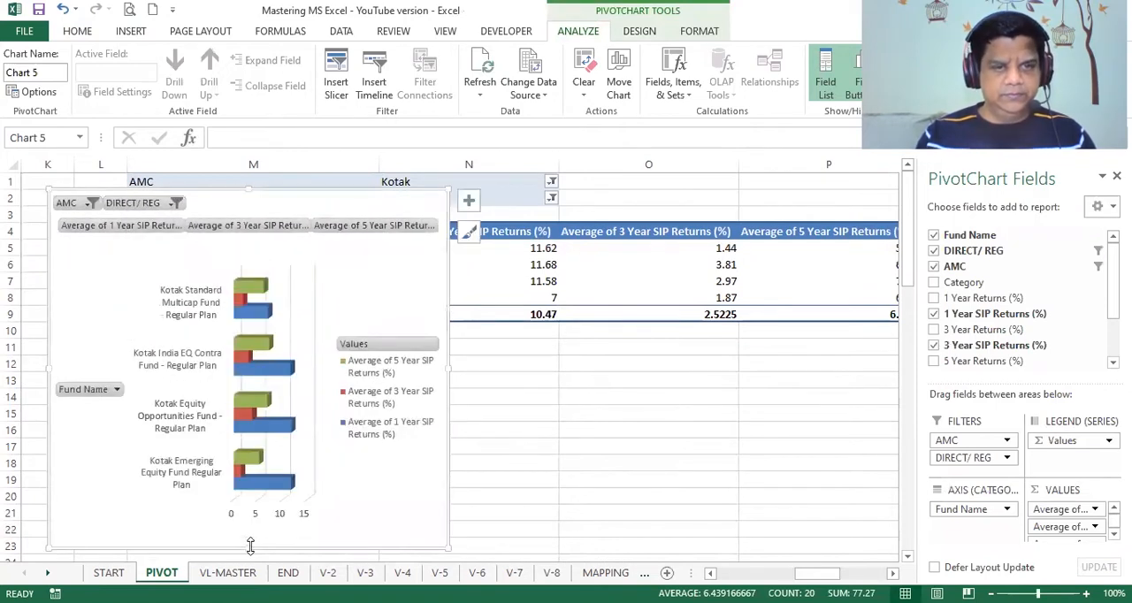
{"action": "left_click_drag", "start_coordinate": [451, 364], "coordinate": [881, 344]}
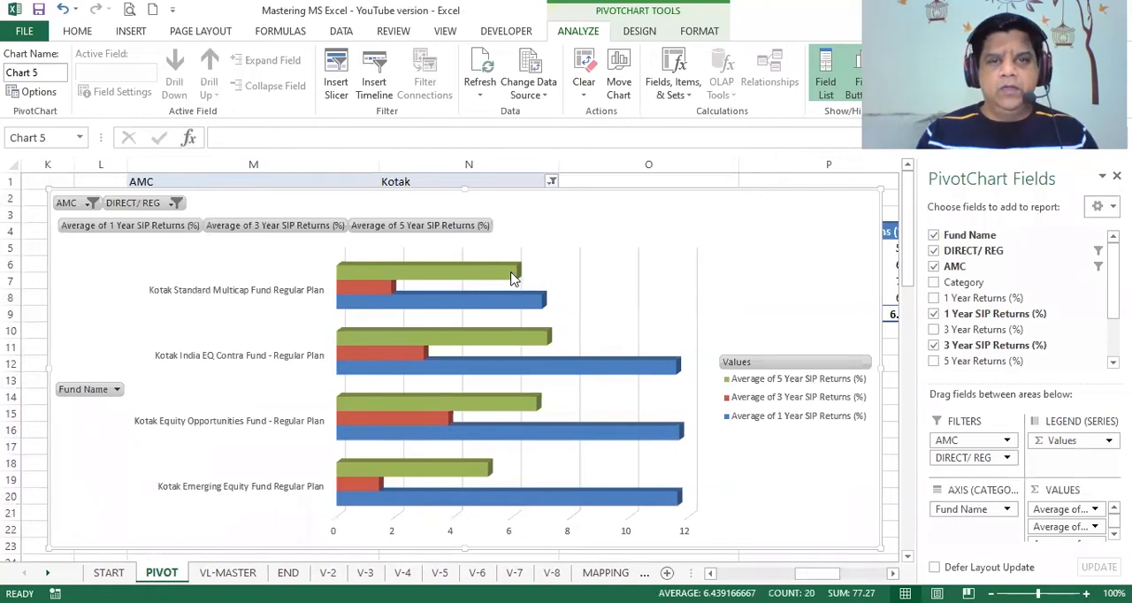
Step: Add data labels to the 5 Year, 3 Year and 1 Year SIP Returns series of the Kotak chart
{"action": "mouse_move", "coordinate": [510, 279]}
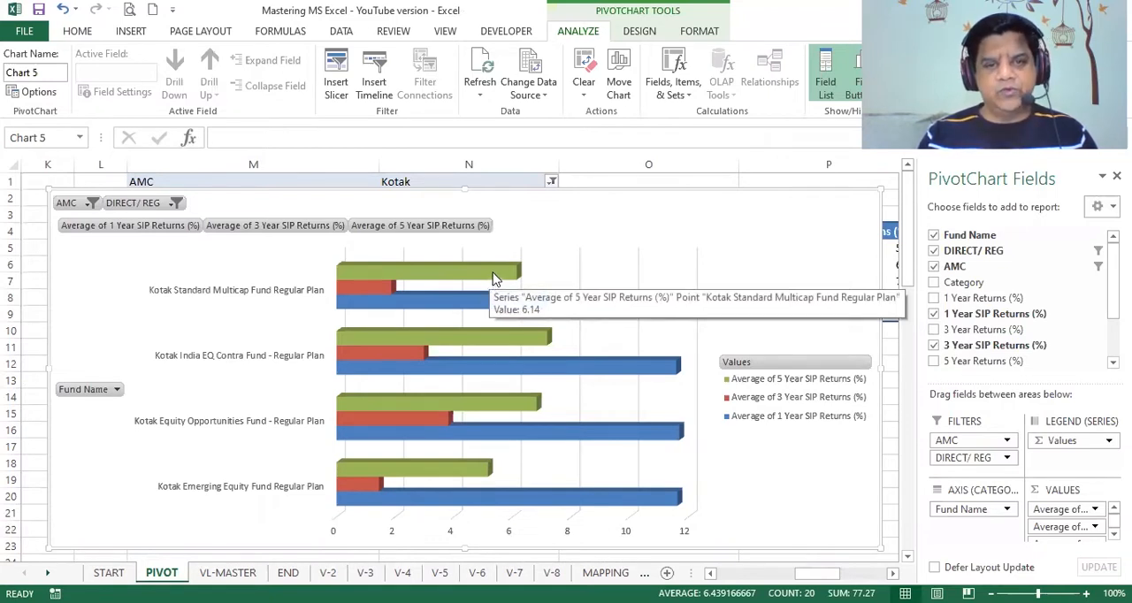
{"action": "right_click", "coordinate": [495, 280]}
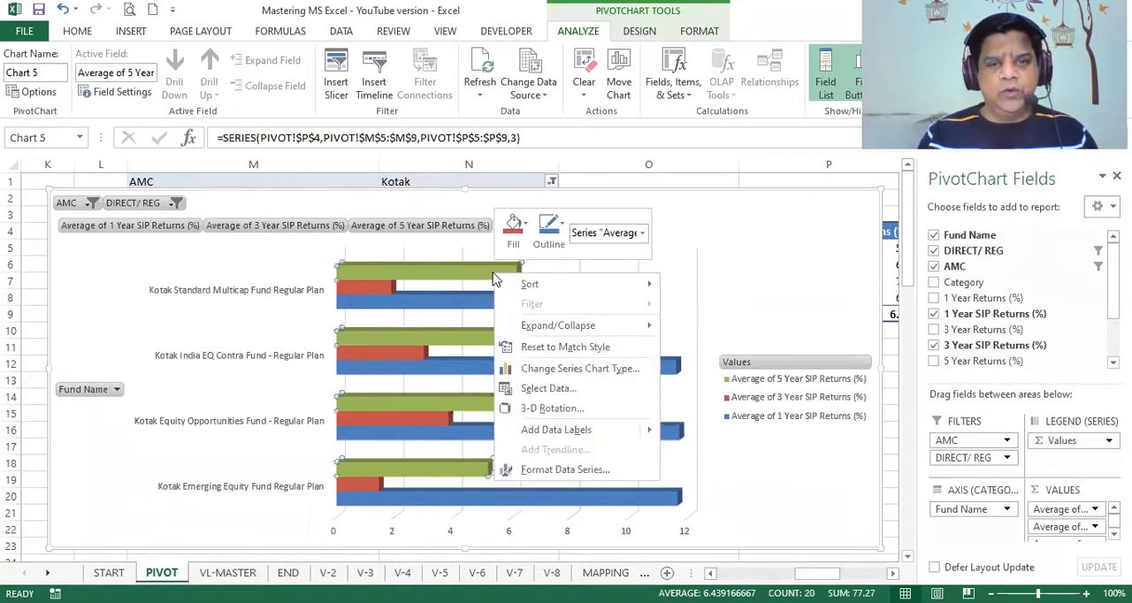
{"action": "left_click", "coordinate": [573, 434]}
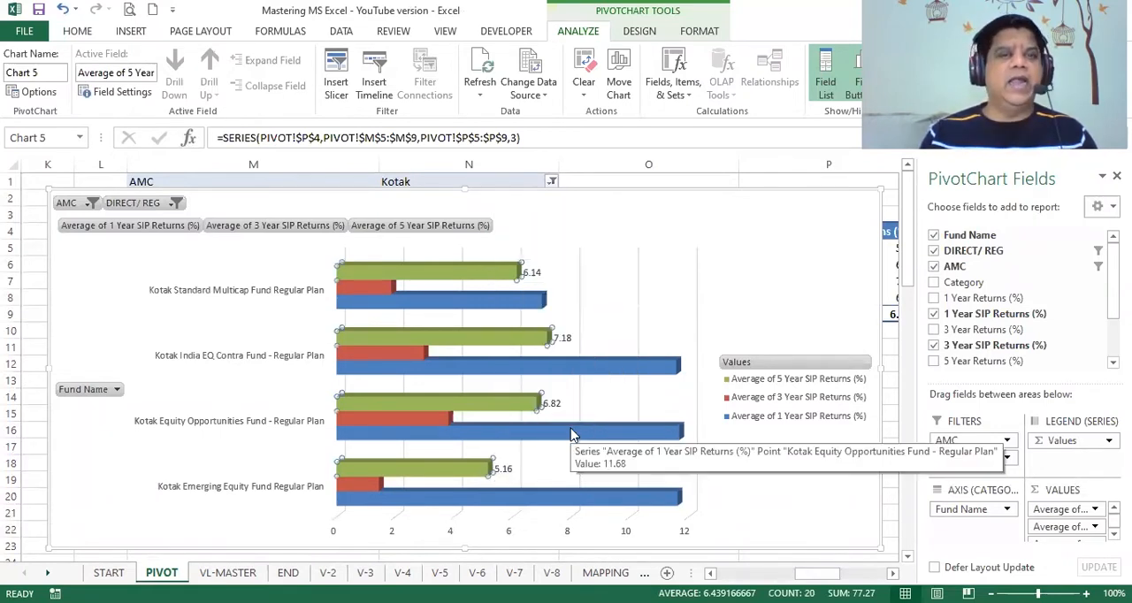
{"action": "right_click", "coordinate": [384, 295]}
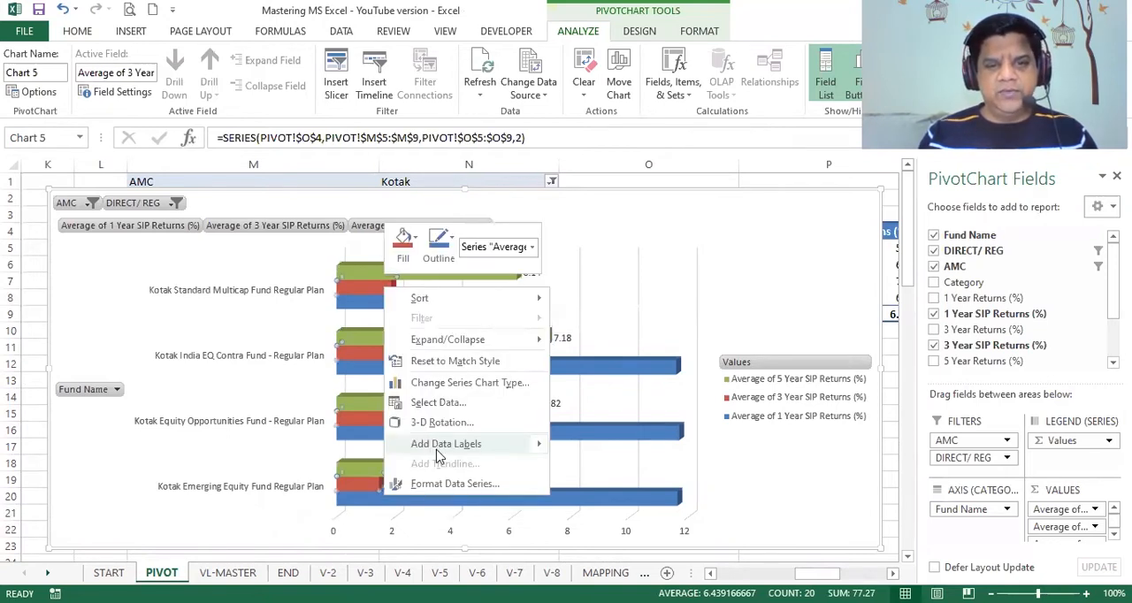
{"action": "mouse_move", "coordinate": [461, 445]}
{"action": "left_click", "coordinate": [599, 448]}
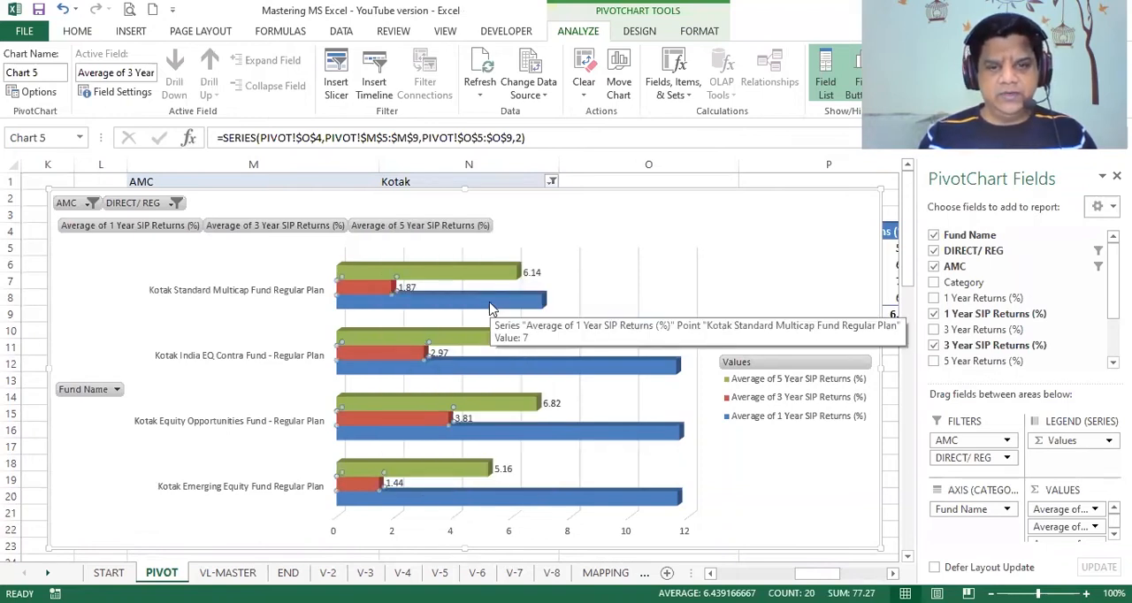
{"action": "right_click", "coordinate": [492, 309]}
{"action": "mouse_move", "coordinate": [553, 462]}
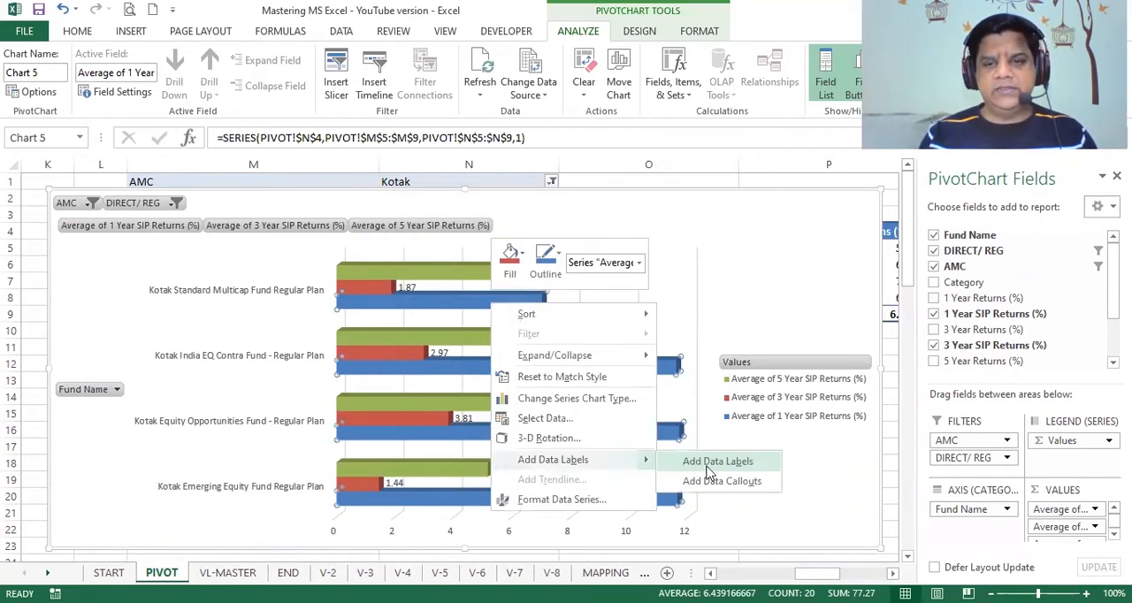
{"action": "left_click", "coordinate": [709, 463]}
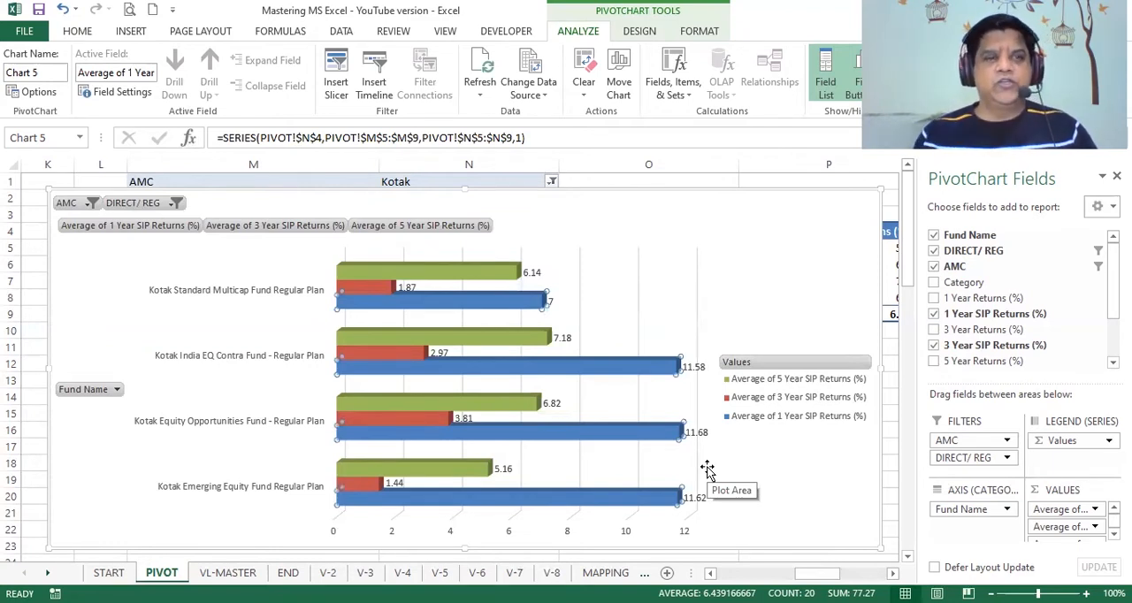
Step: Filter the chart's AMC field to Axis
{"action": "left_click", "coordinate": [90, 204]}
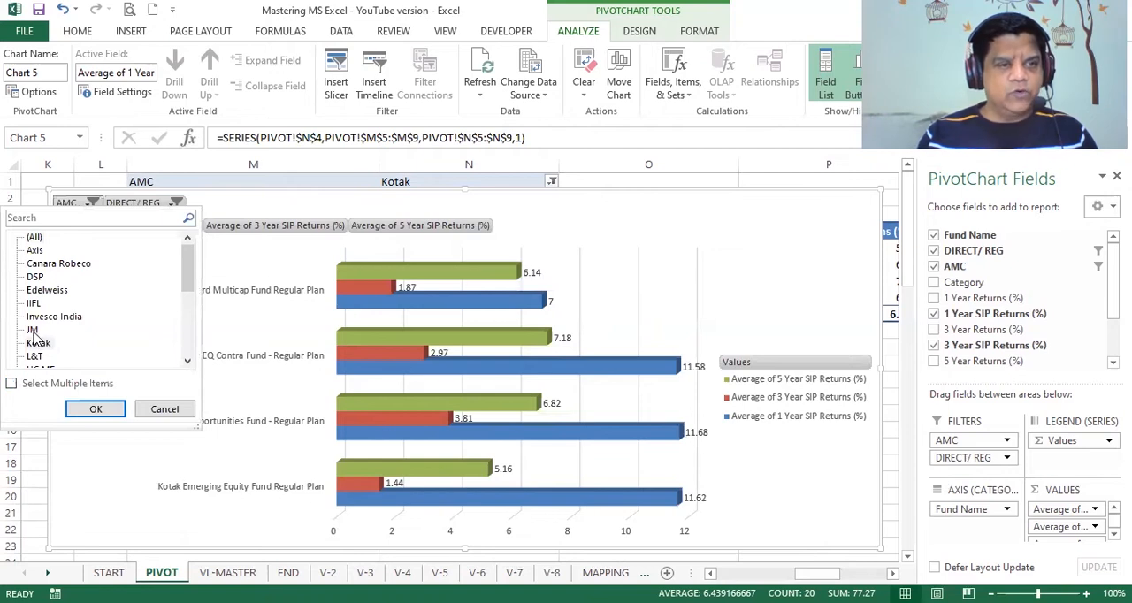
{"action": "left_click", "coordinate": [42, 255]}
{"action": "left_click", "coordinate": [107, 413]}
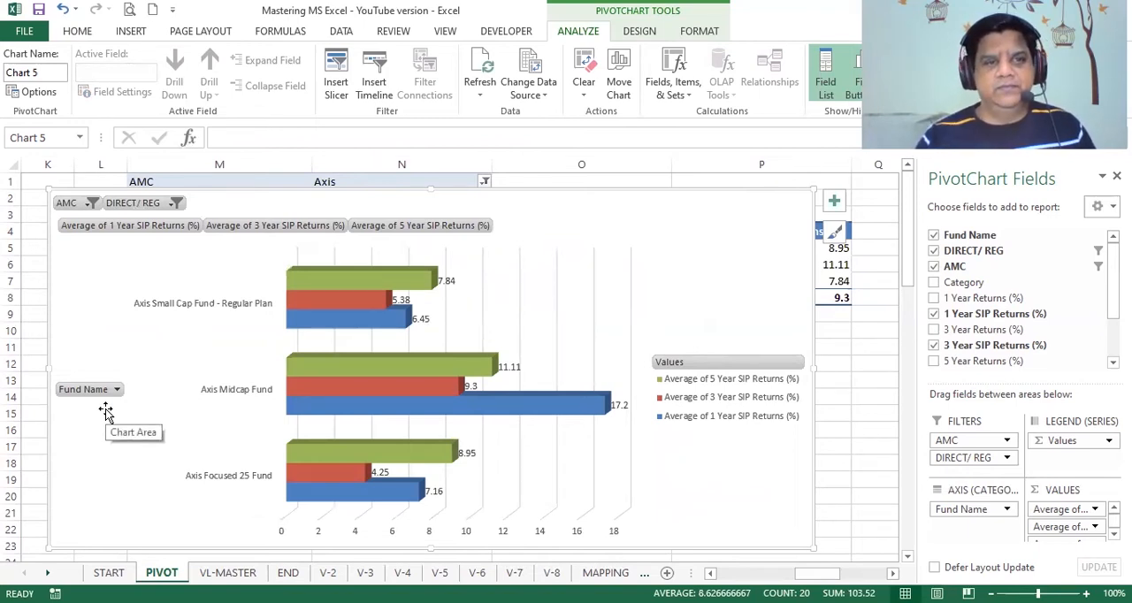
Step: Set the chart's AMC filter to Canara Robeco, and go to the END sheet
{"action": "left_click", "coordinate": [90, 203]}
{"action": "left_click", "coordinate": [55, 262]}
{"action": "left_click", "coordinate": [96, 409]}
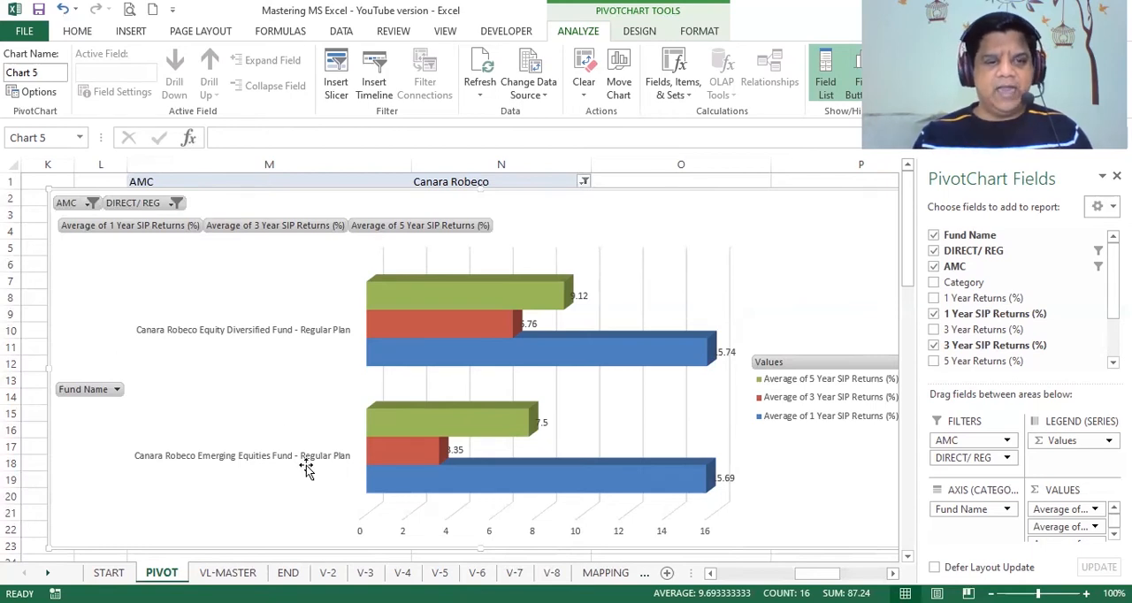
{"action": "left_click", "coordinate": [228, 572]}
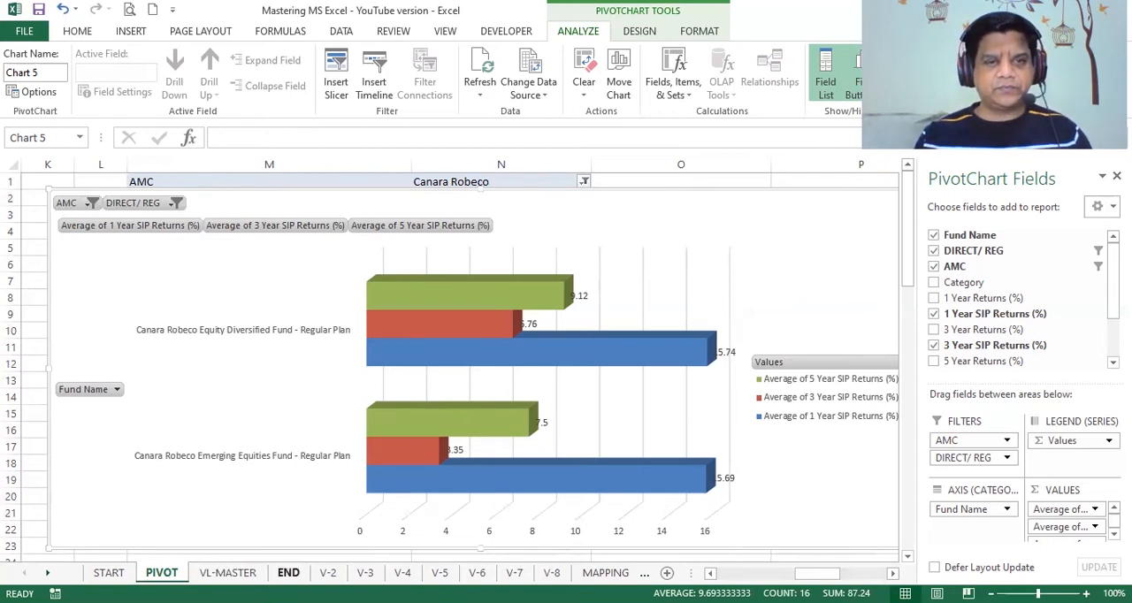